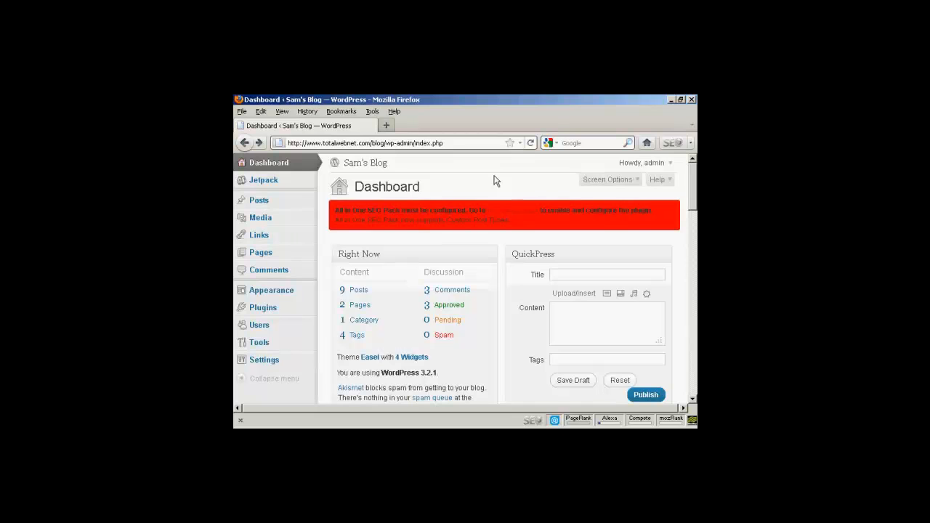
- Open the All in One SEO plugin options and go to the plugin status and home page fields
click(523, 214)
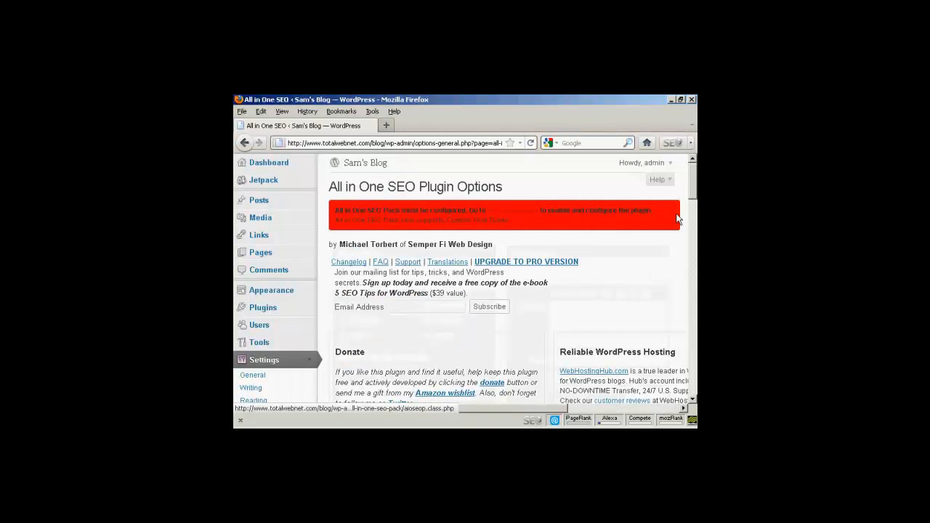
drag(694, 182, 693, 196)
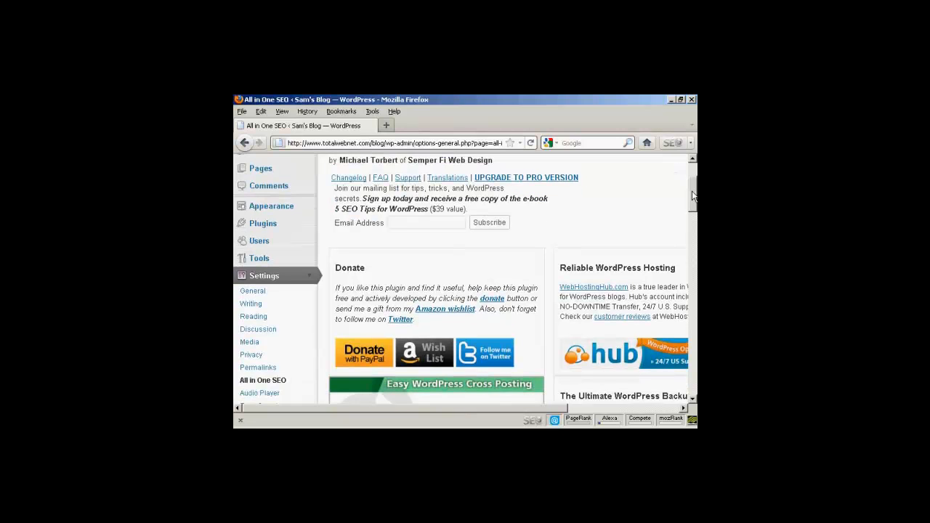
drag(692, 194, 693, 256)
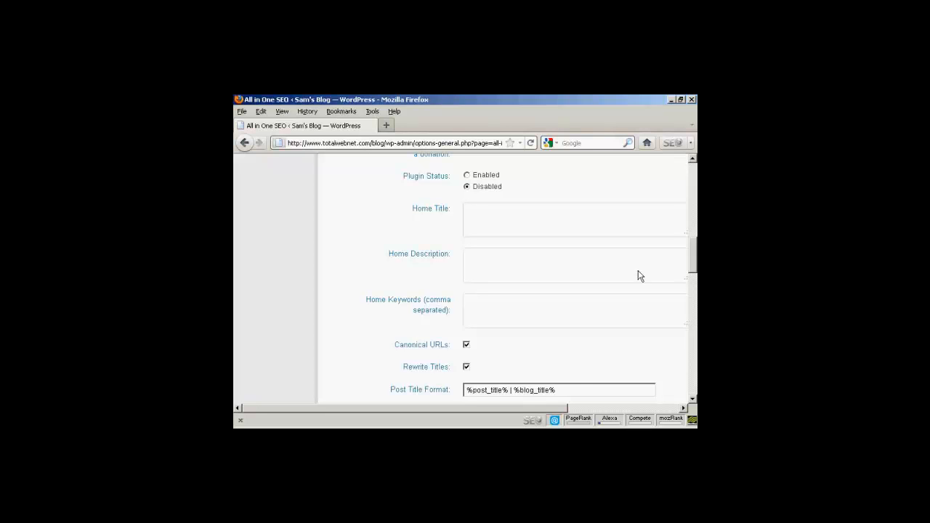
- Copy "Sam's Blog – a source of Wordpress tuition" from the OpenOffice Writer document into the plugin's Home Title
key(alt+Tab)
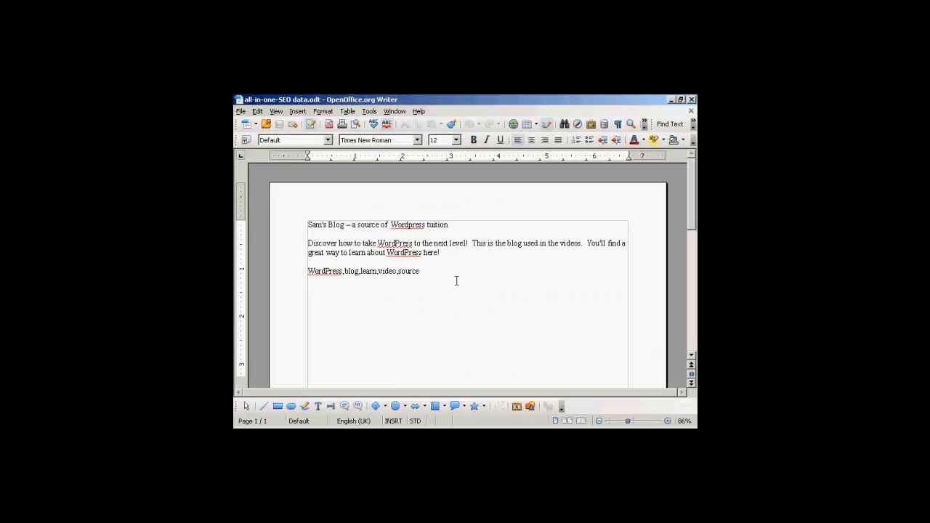
drag(449, 226, 306, 226)
key(ctrl+c)
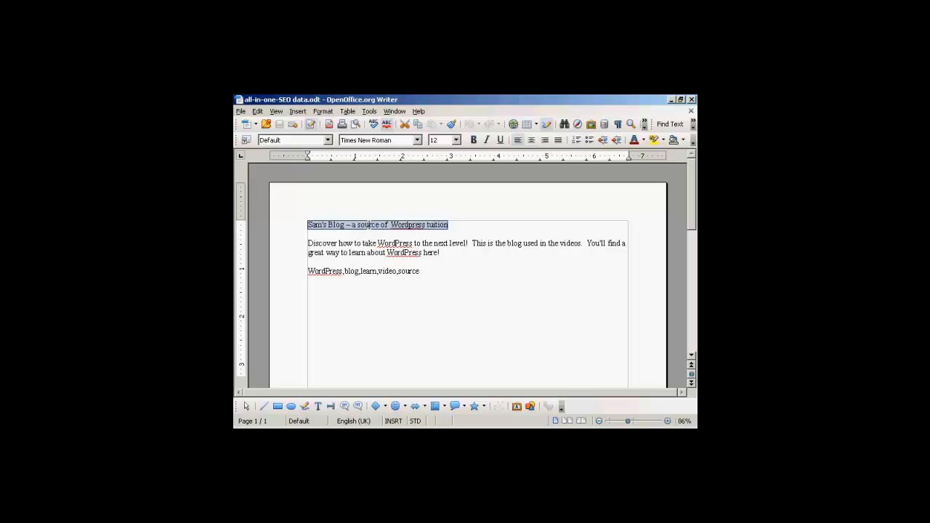
right_click(368, 225)
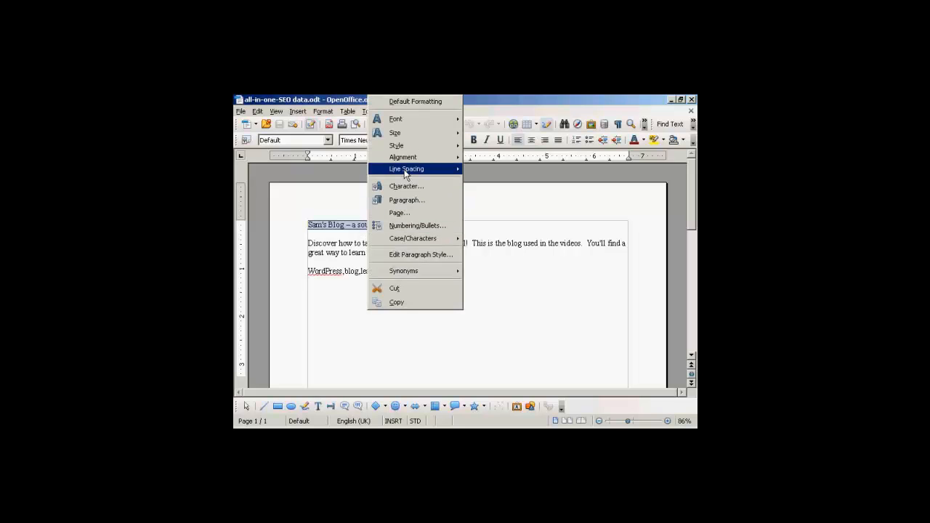
click(401, 304)
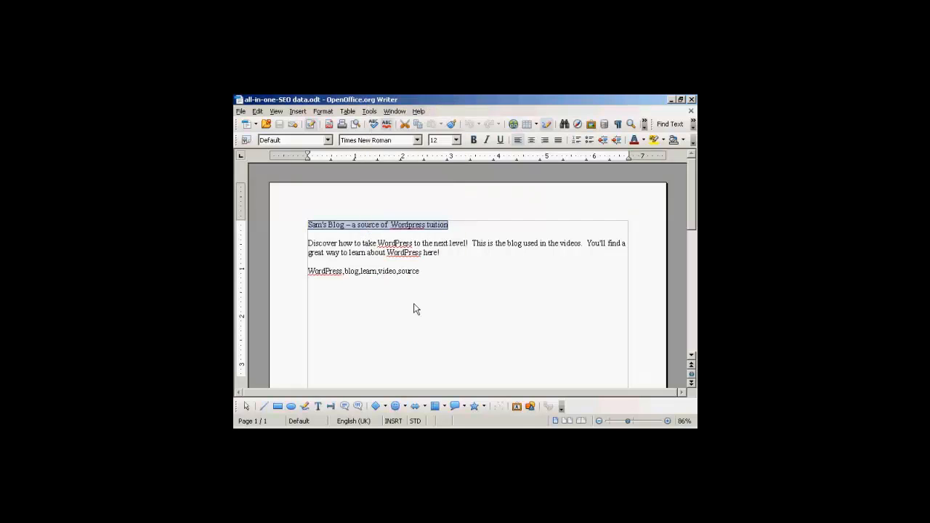
key(alt+Tab)
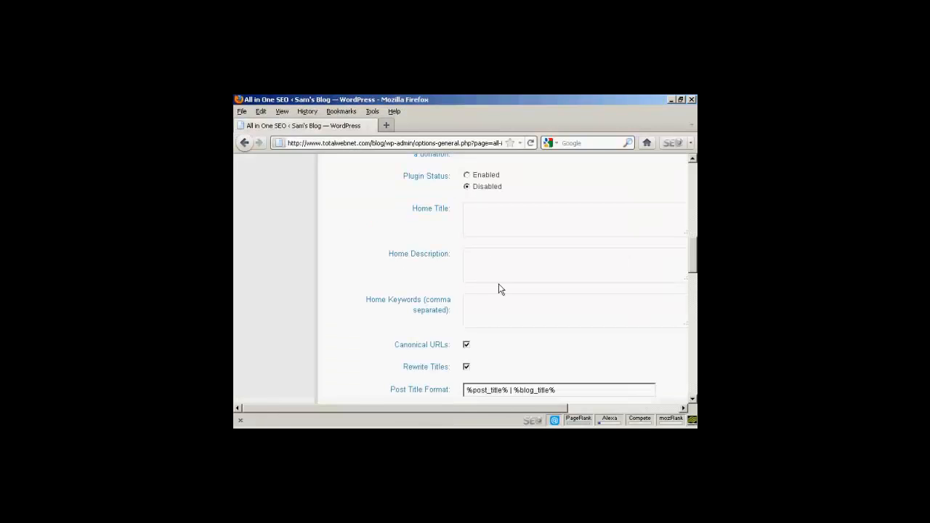
click(473, 208)
key(ctrl+v)
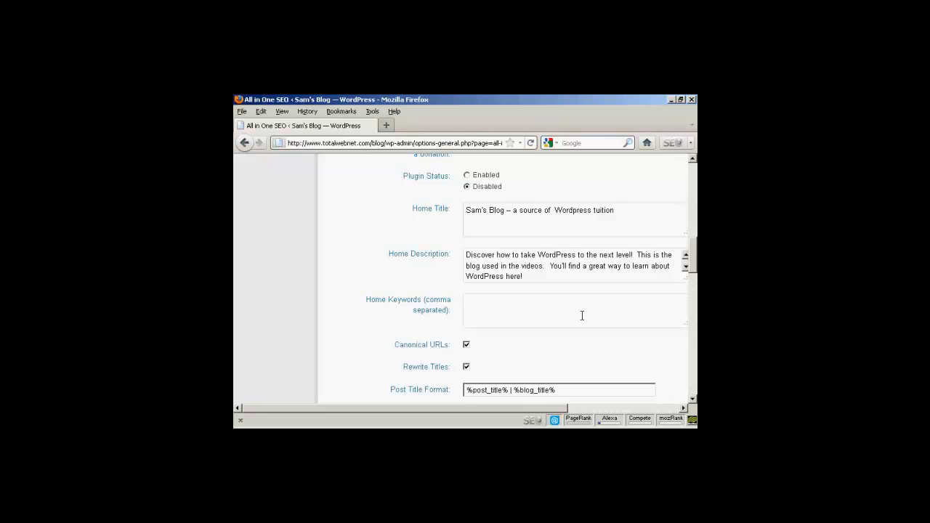
- Copy the keywords "WordPress,blog,learn,video,source" from the OpenOffice Writer document into the plugin's Home Keywords
drag(691, 263, 692, 284)
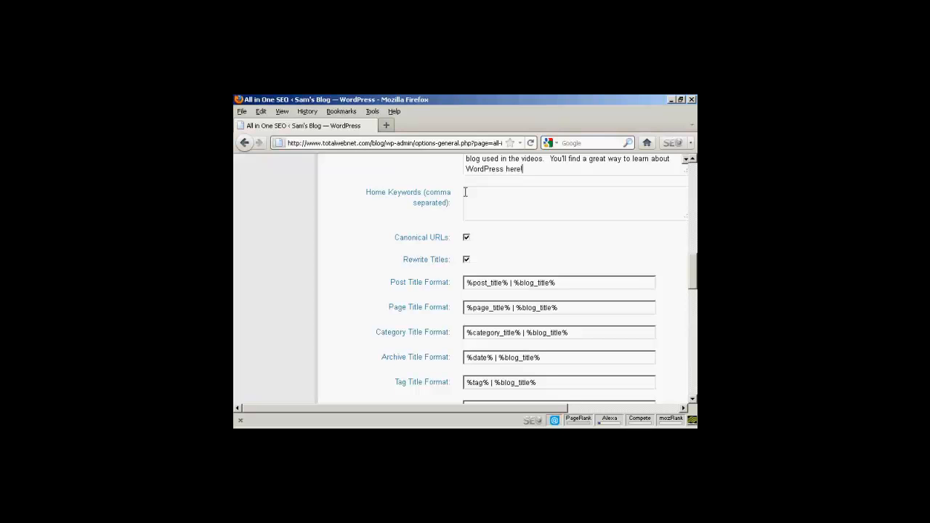
key(alt+Tab)
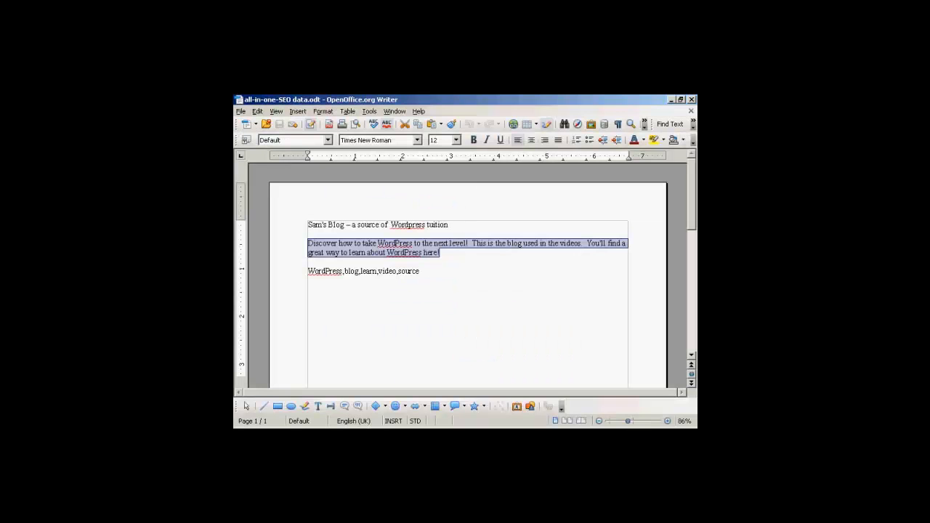
drag(420, 271, 306, 271)
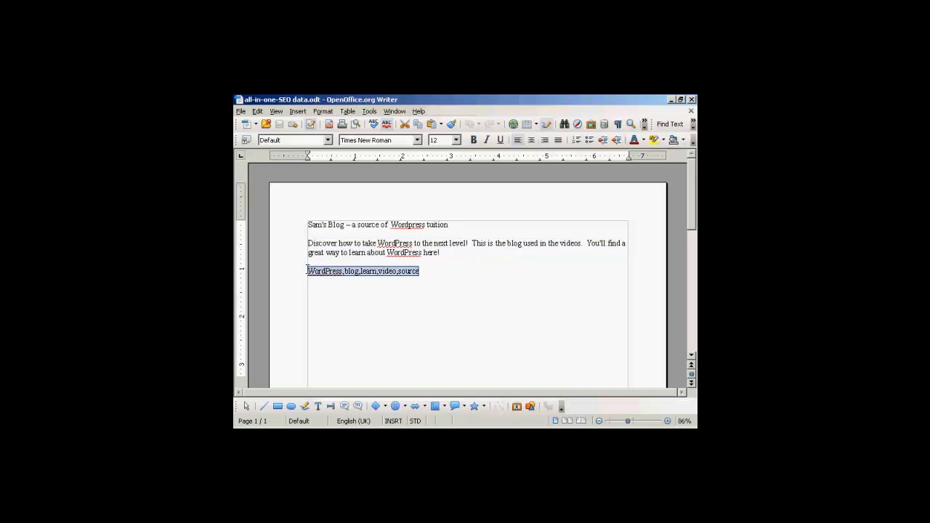
right_click(388, 271)
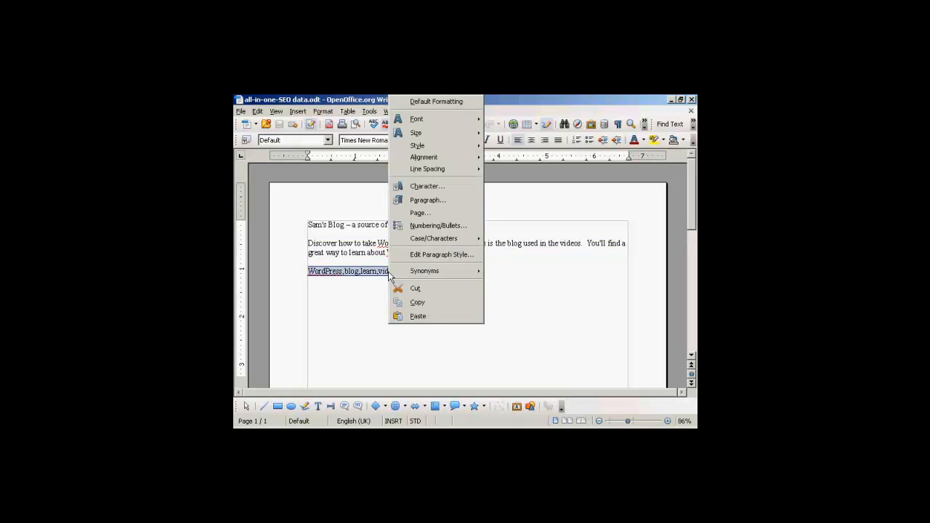
click(416, 301)
key(alt+Tab)
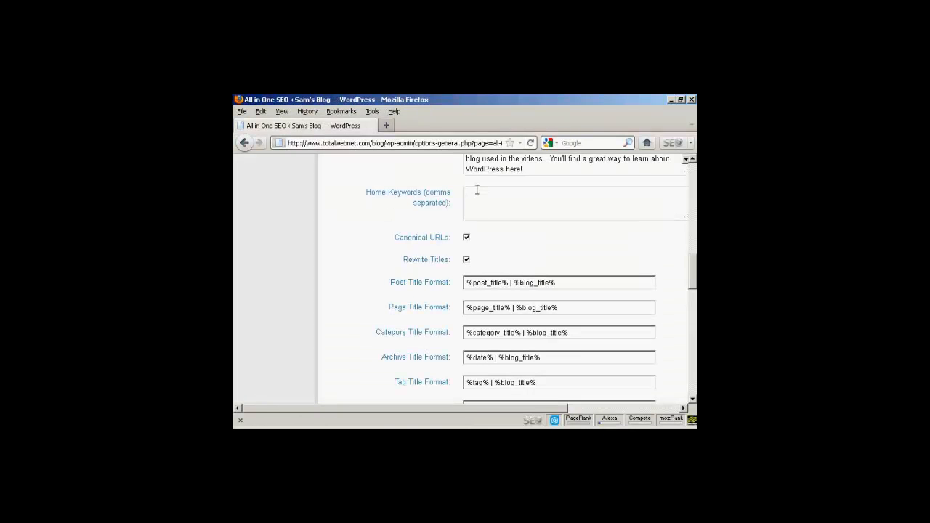
key(ctrl+v)
- Remove the separator and blog title from the post and page title formats, leaving %post_title% and %page_title%
drag(695, 266, 695, 270)
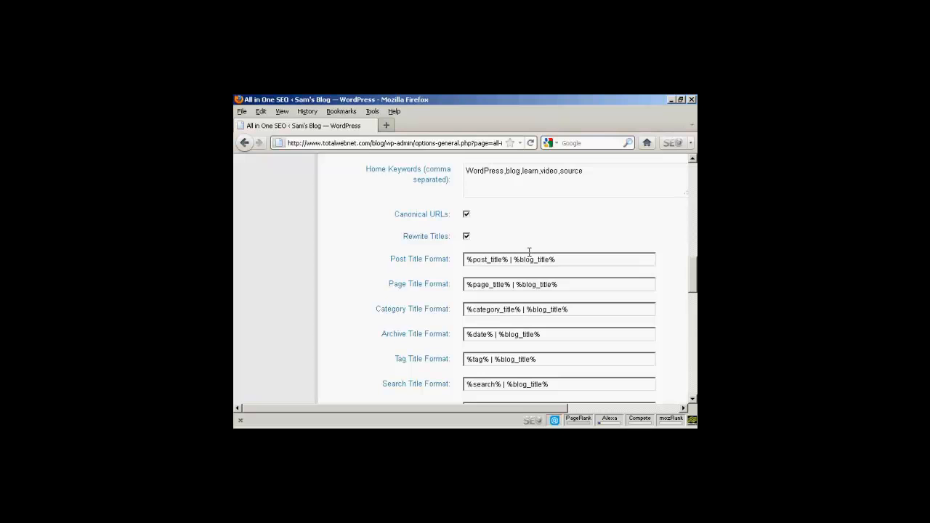
scroll(694, 276, down, 1)
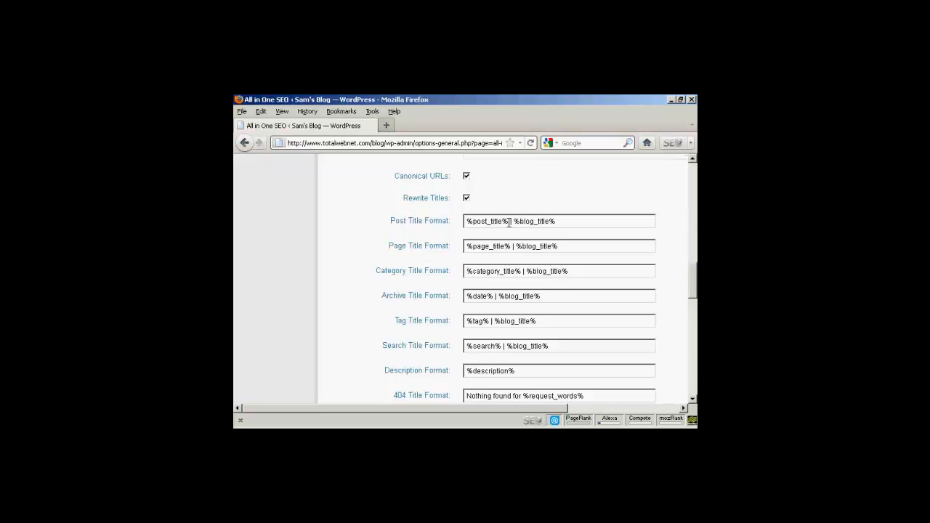
drag(510, 221, 557, 222)
key(BackSpace)
drag(512, 247, 566, 246)
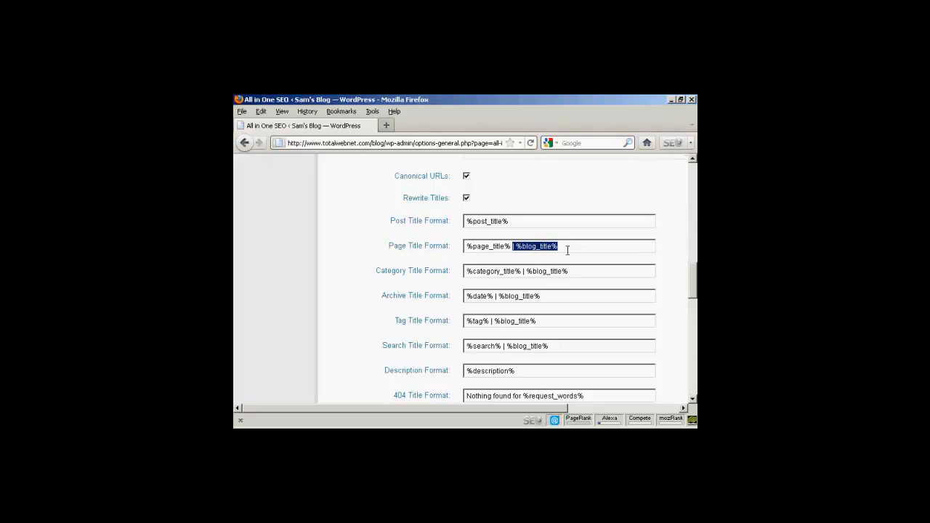
key(BackSpace)
- Go past the remaining plugin options and save the All in One SEO settings
drag(693, 280, 693, 315)
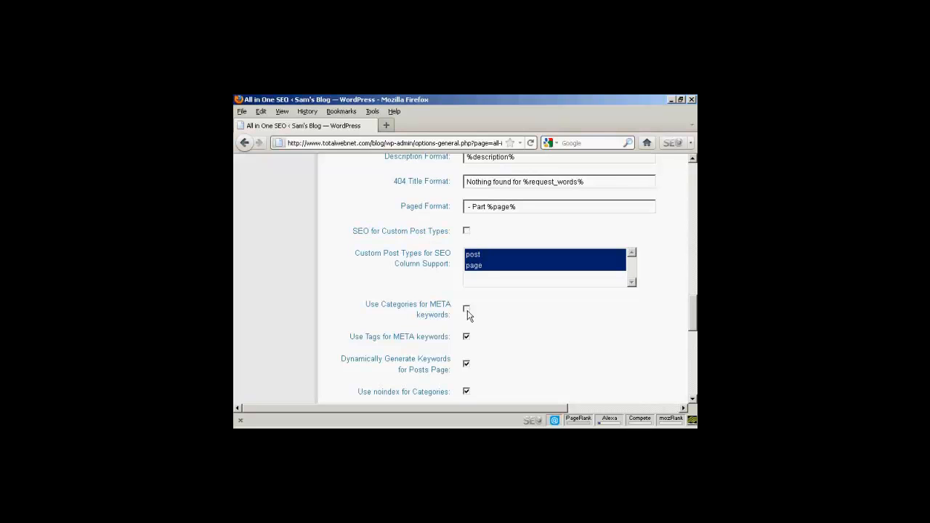
drag(692, 316, 694, 373)
click(366, 326)
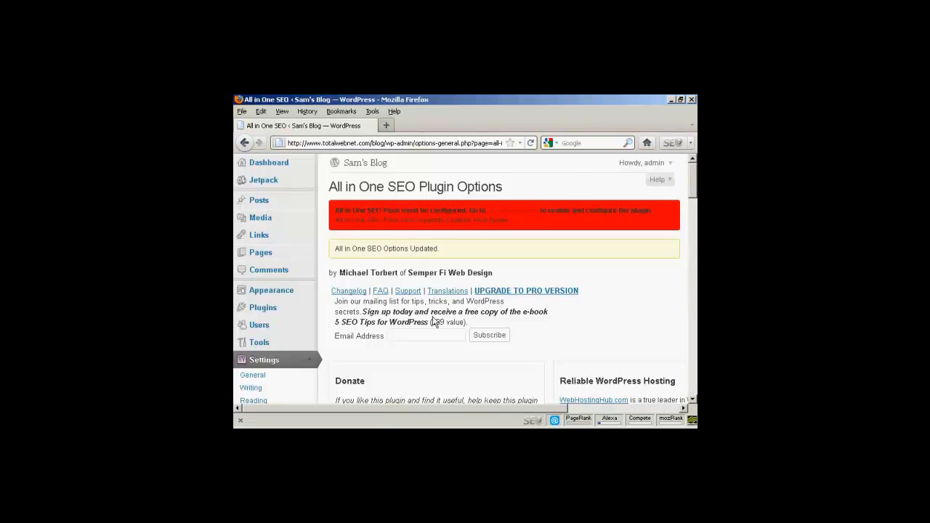
- Set the plugin status to Enabled, tick the donation option, and save the All in One SEO settings
drag(693, 183, 694, 252)
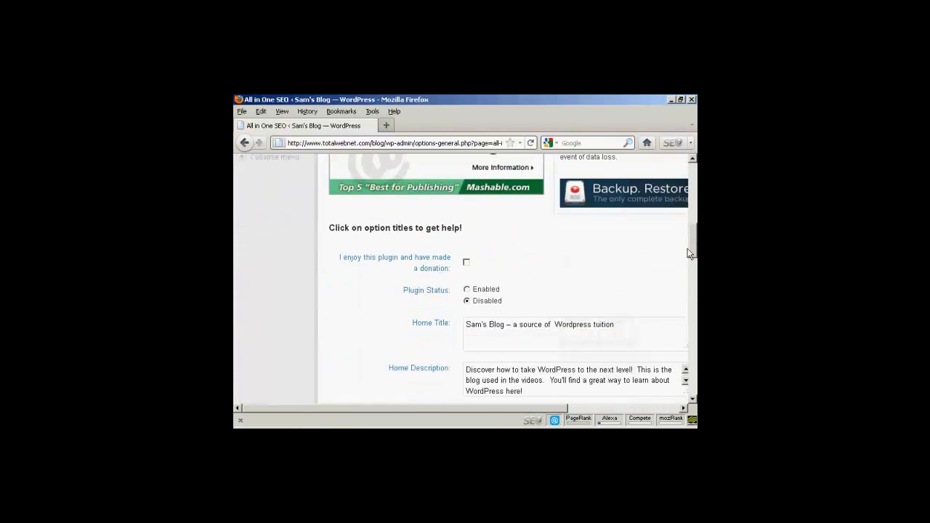
click(467, 289)
click(466, 263)
drag(694, 252, 693, 372)
click(358, 369)
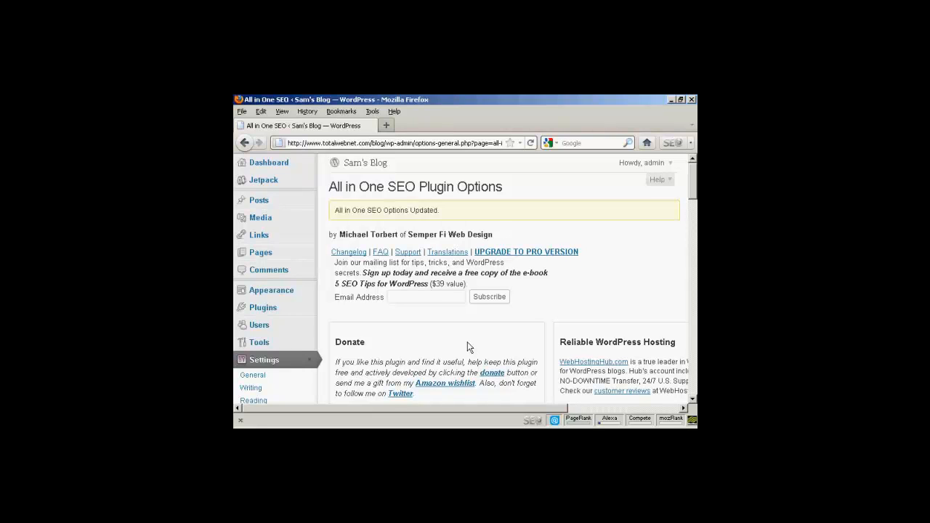
- Start a new blog post and go to its All in One SEO Pack section
click(259, 202)
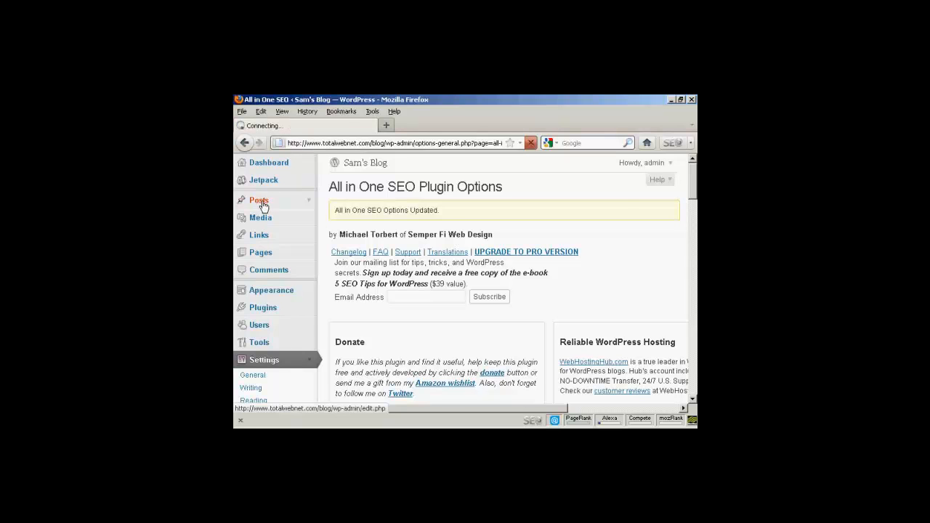
click(418, 191)
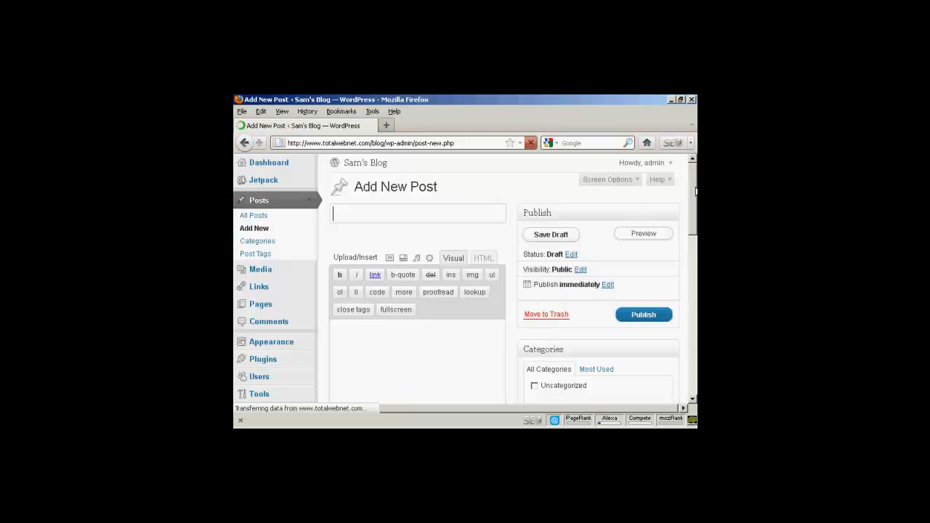
drag(695, 192, 695, 320)
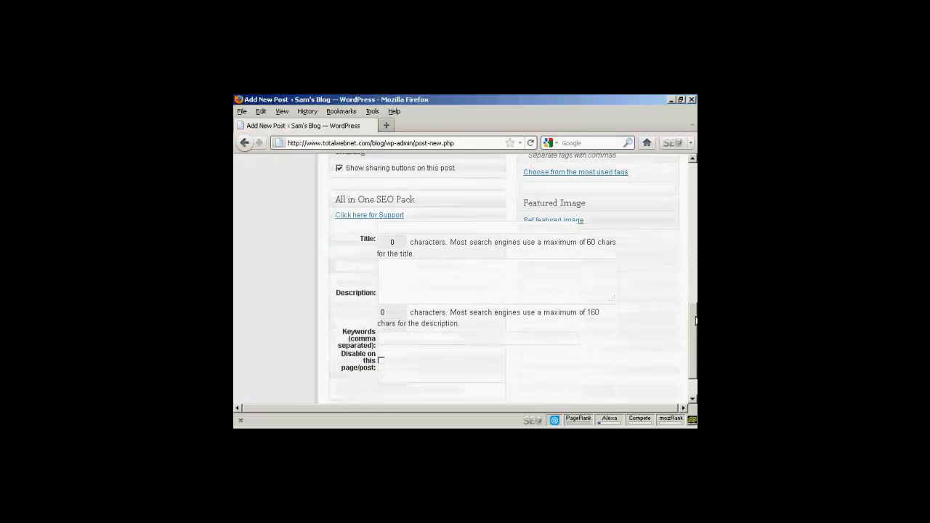